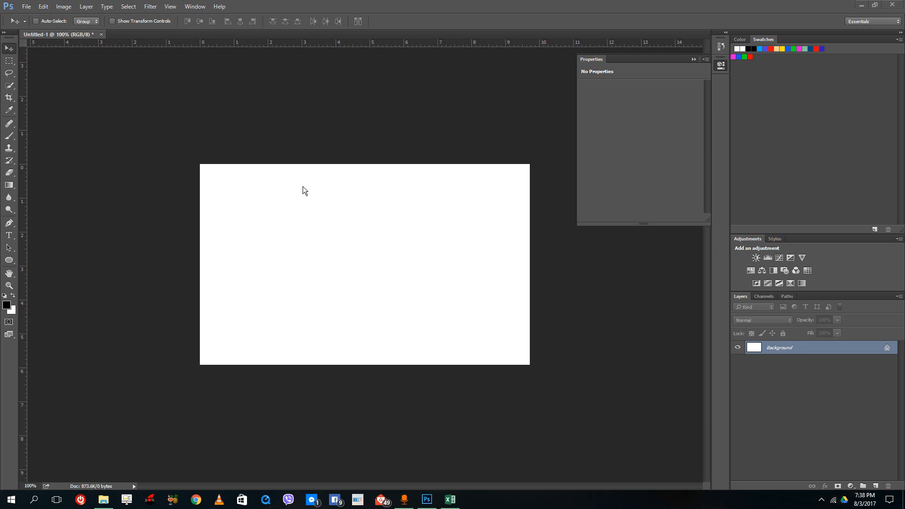
# Step: Draw a rectangle about 375 by 268 px on the white canvas with the Rectangle tool
pyautogui.click(9, 186)
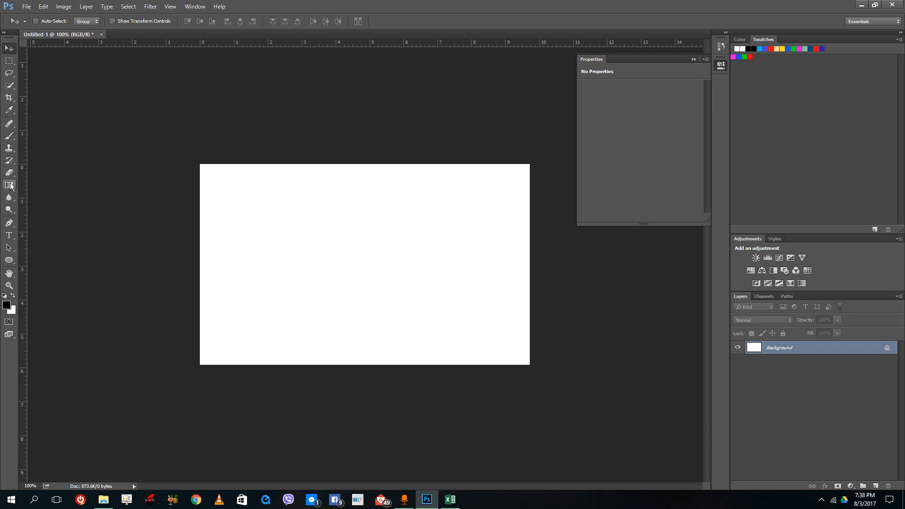
pyautogui.click(9, 259)
pyautogui.click(88, 261)
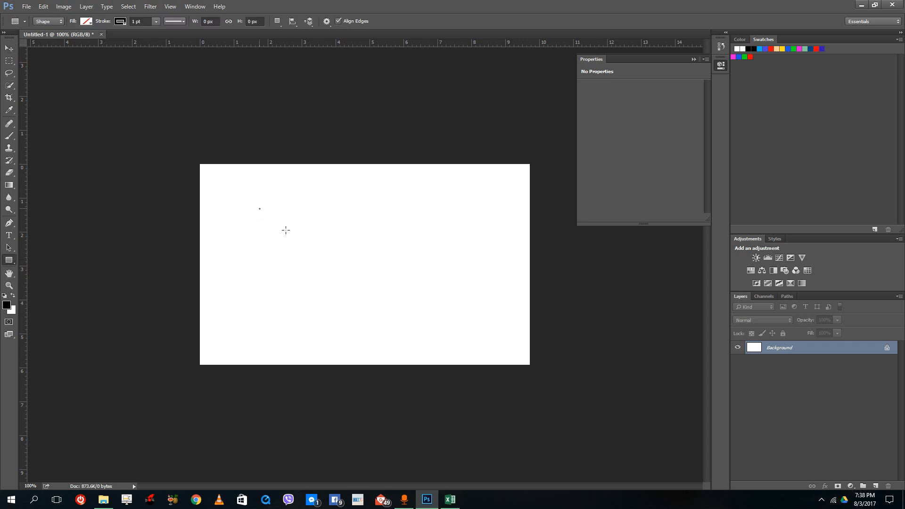
pyautogui.moveTo(260, 209); pyautogui.dragTo(436, 335)
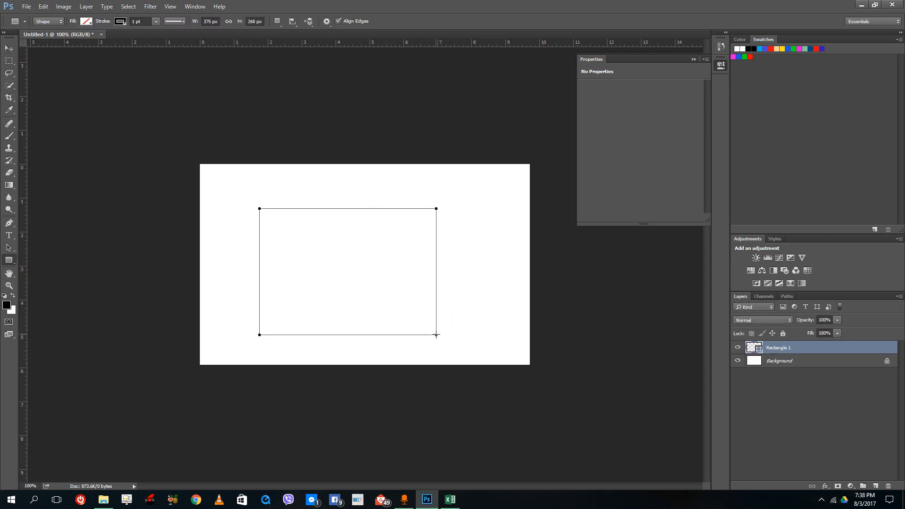
# Step: Give the rectangle a gradient fill, try some coloured presets and settle on the black-to-white preset
pyautogui.click(86, 22)
pyautogui.click(83, 40)
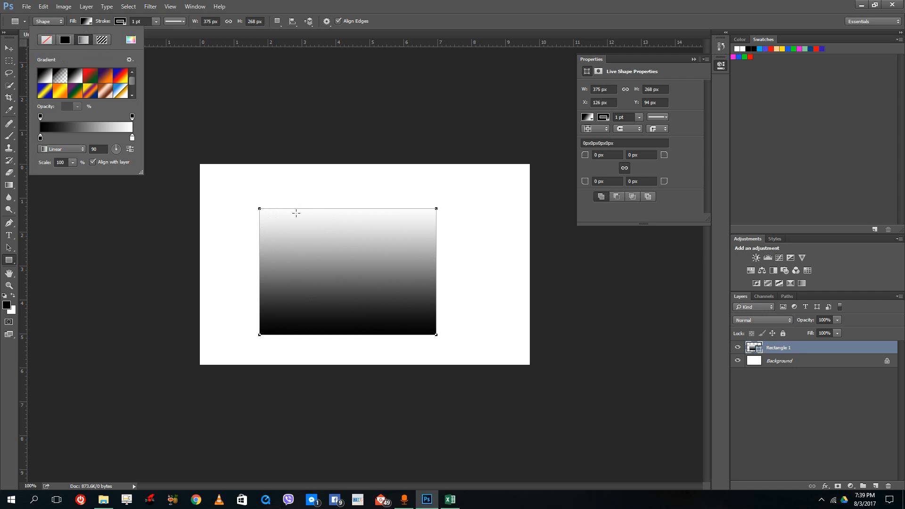
pyautogui.click(90, 76)
pyautogui.click(105, 89)
pyautogui.click(91, 89)
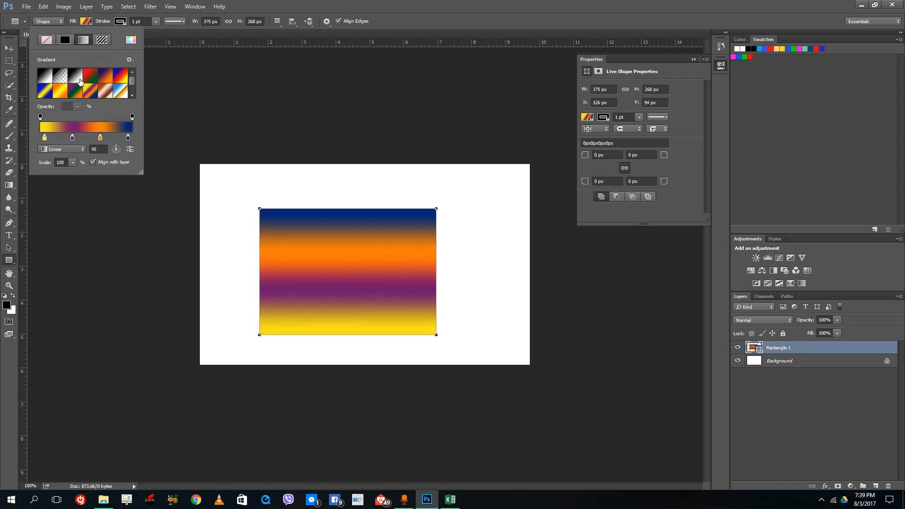
pyautogui.click(42, 77)
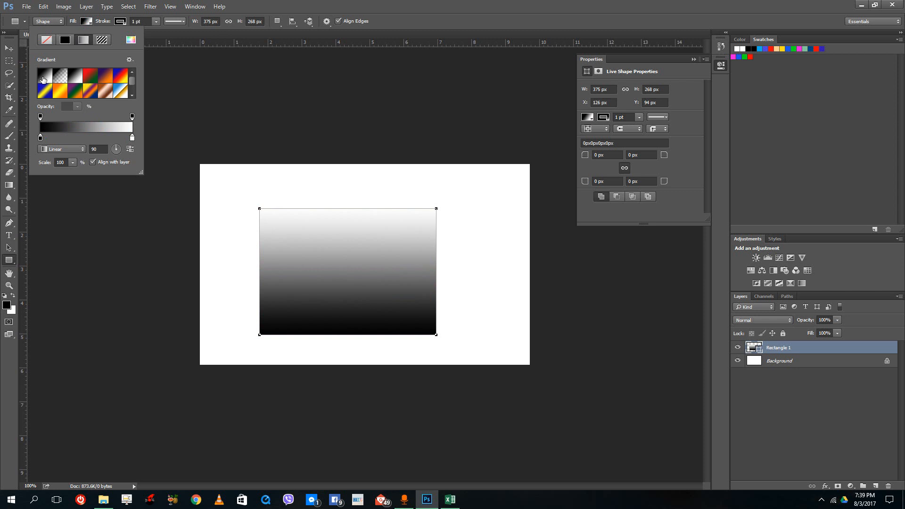
# Step: Recolour the rectangle's gradient by setting its black stop to red and its white stop to blue
pyautogui.doubleClick(40, 137)
pyautogui.click(410, 295)
pyautogui.click(507, 278)
pyautogui.doubleClick(132, 137)
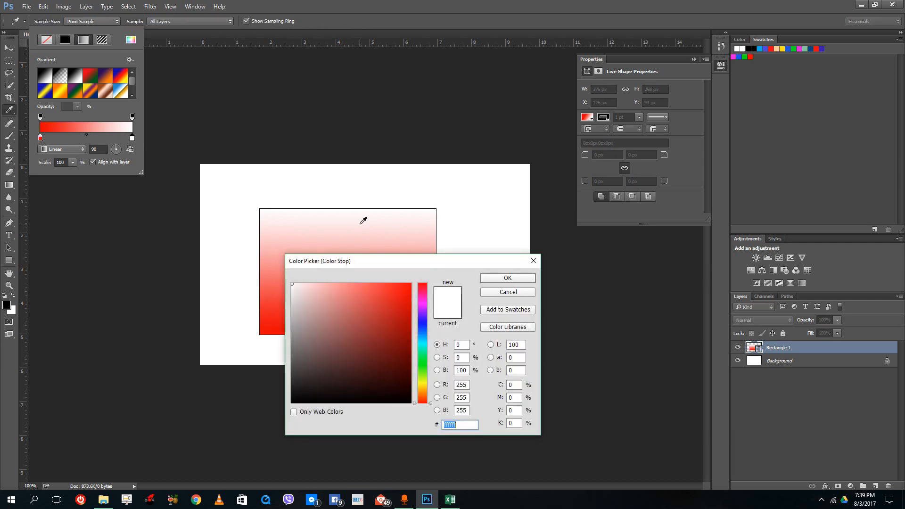
pyautogui.click(397, 299)
pyautogui.click(495, 278)
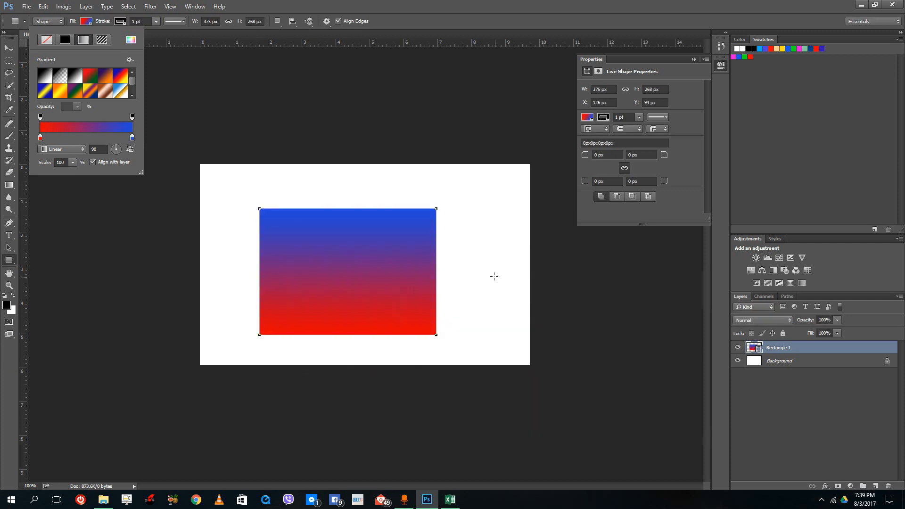
# Step: Add a colour stop midway between the red and blue stops and set it to light blue
pyautogui.click(84, 138)
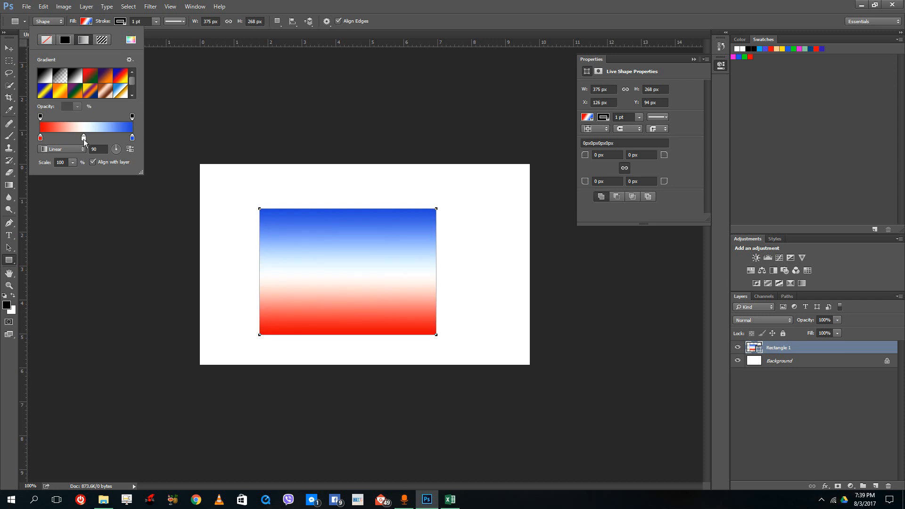
pyautogui.doubleClick(84, 138)
pyautogui.click(420, 335)
pyautogui.click(388, 344)
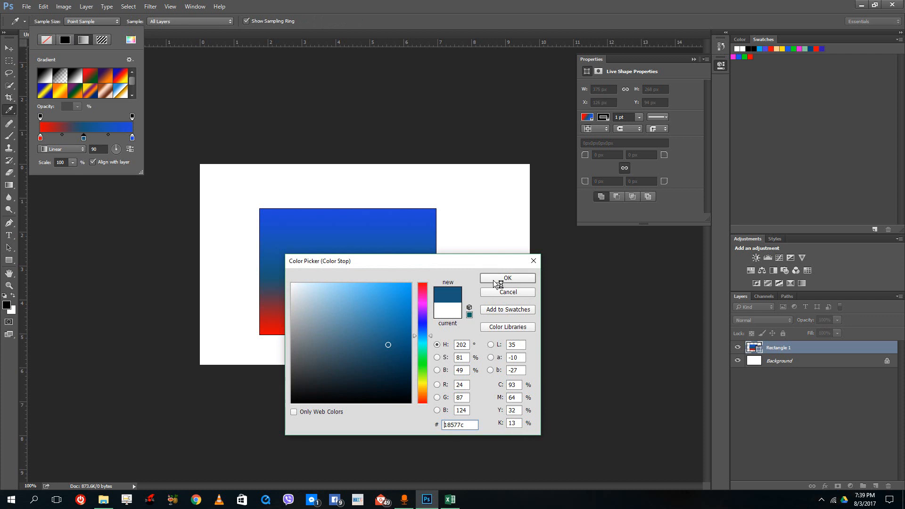
pyautogui.click(371, 302)
pyautogui.click(496, 279)
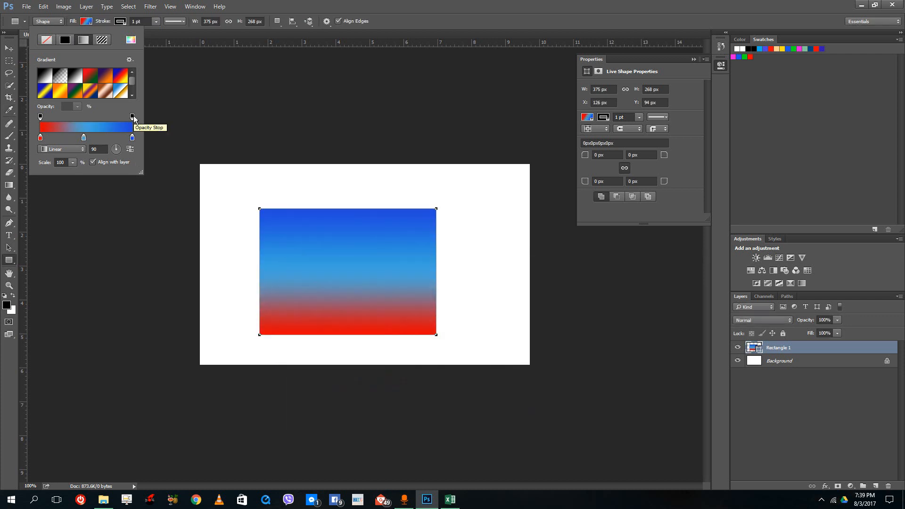
# Step: On a new layer, draw an overlapping rectangle about 364 by 242 px and fill it with the black-to-white gradient
pyautogui.click(875, 486)
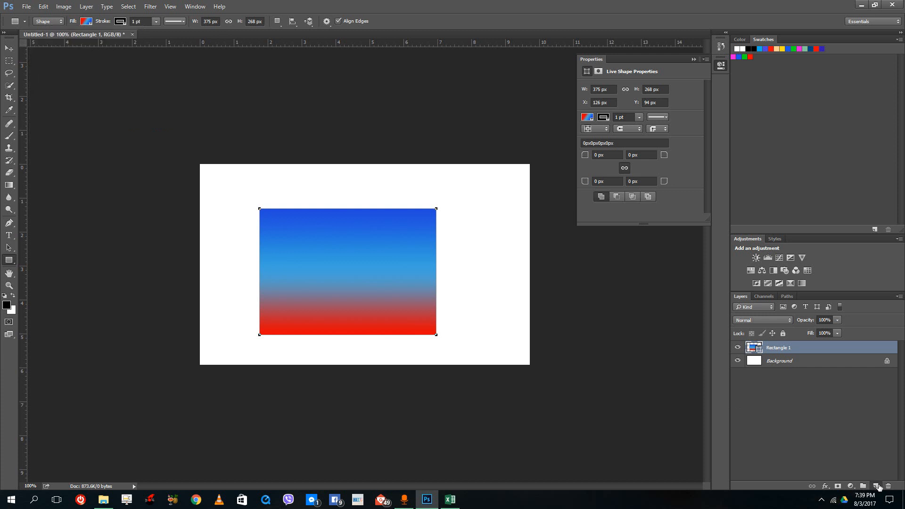
pyautogui.click(875, 486)
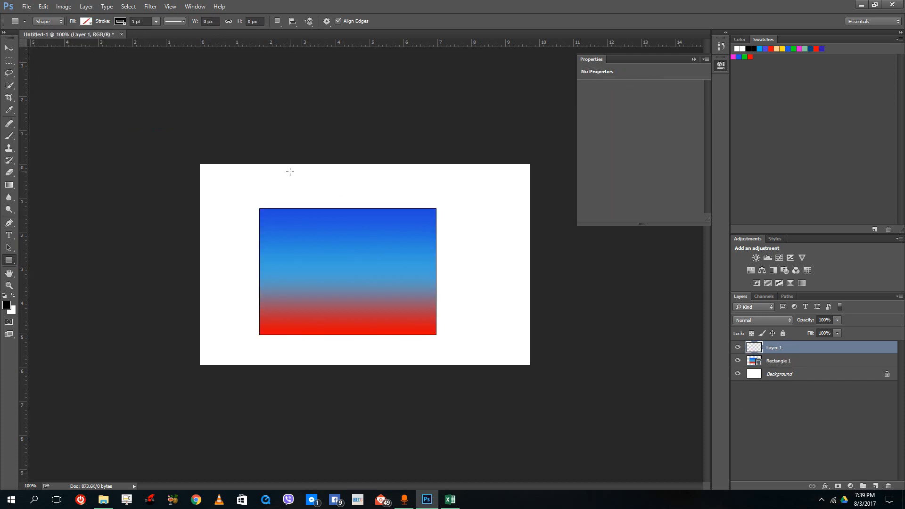
pyautogui.moveTo(283, 196); pyautogui.dragTo(455, 309)
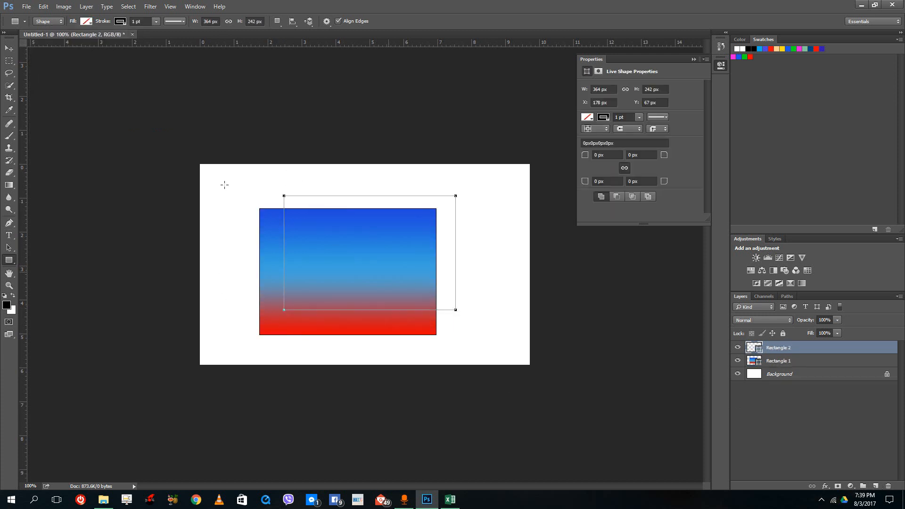
pyautogui.click(86, 21)
pyautogui.click(85, 40)
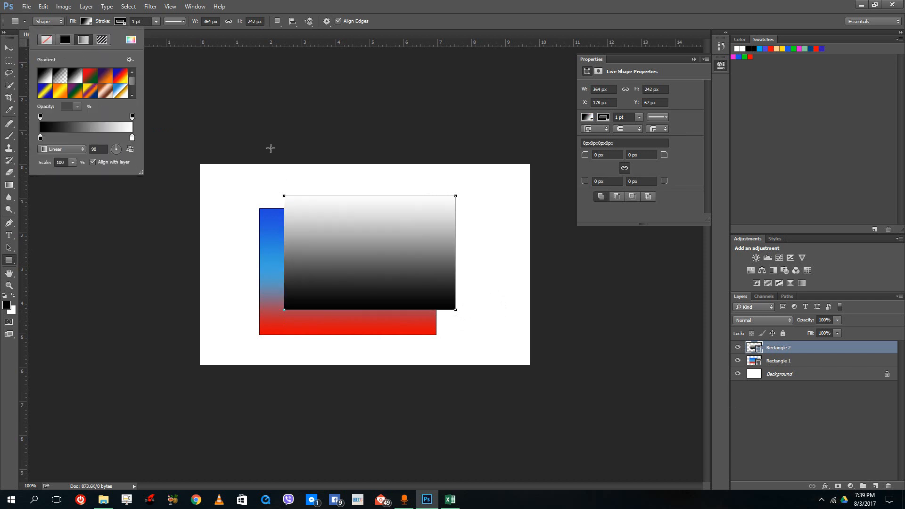
# Step: Add an opacity stop near the gradient's middle, set it to 63% and shift it towards the white end
pyautogui.click(84, 117)
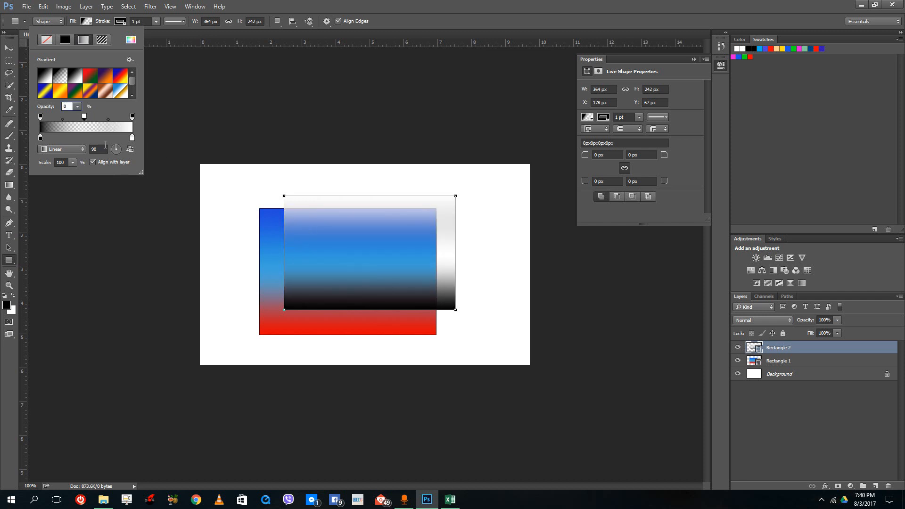
pyautogui.moveTo(83, 116); pyautogui.dragTo(61, 112)
pyautogui.moveTo(85, 117); pyautogui.dragTo(109, 121)
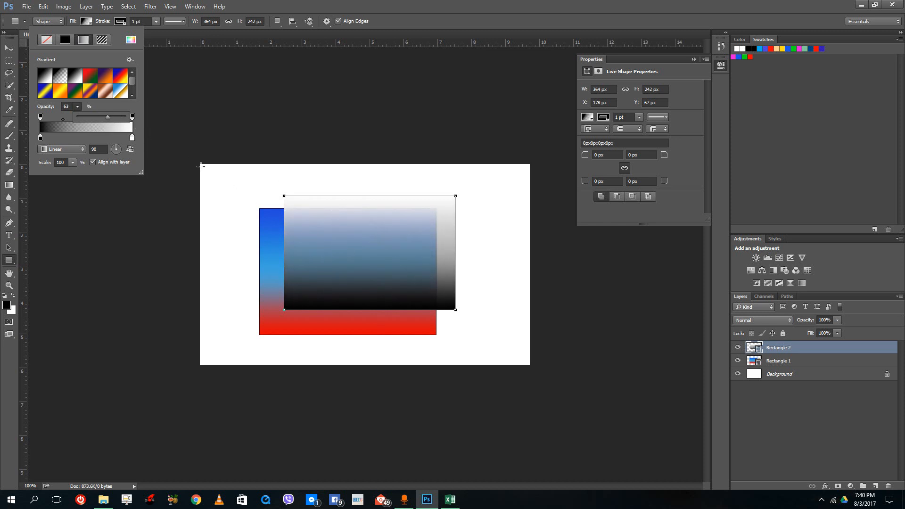
pyautogui.click(85, 116)
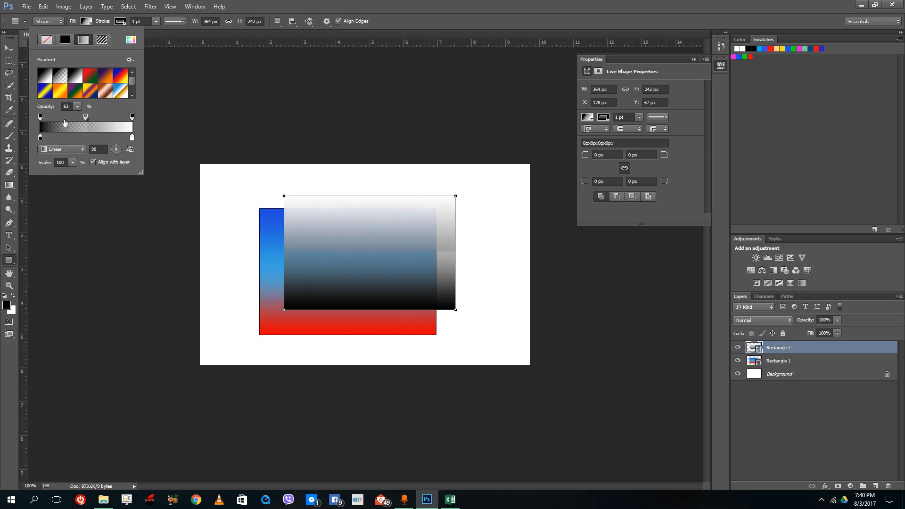
pyautogui.moveTo(87, 120); pyautogui.dragTo(97, 119)
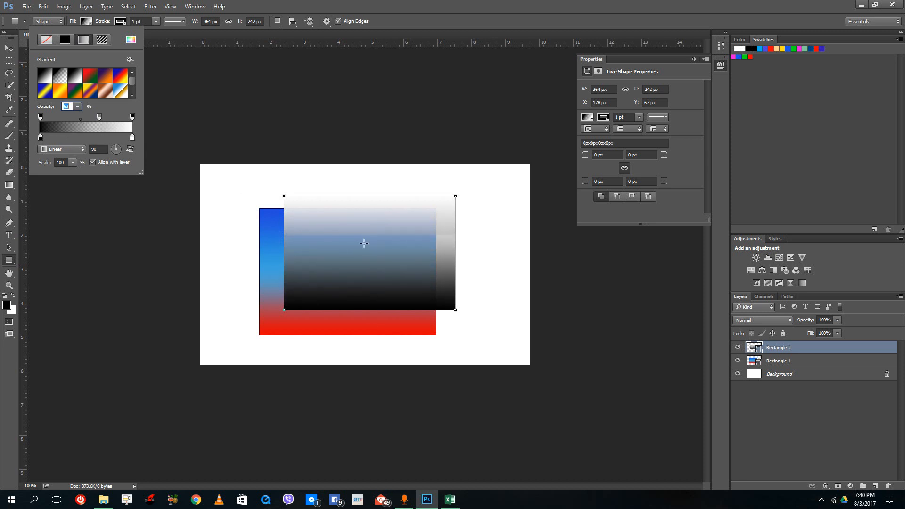
# Step: Add three colour stops between the gradient's black and white ends and set the one nearest black to red cf0505
pyautogui.click(80, 137)
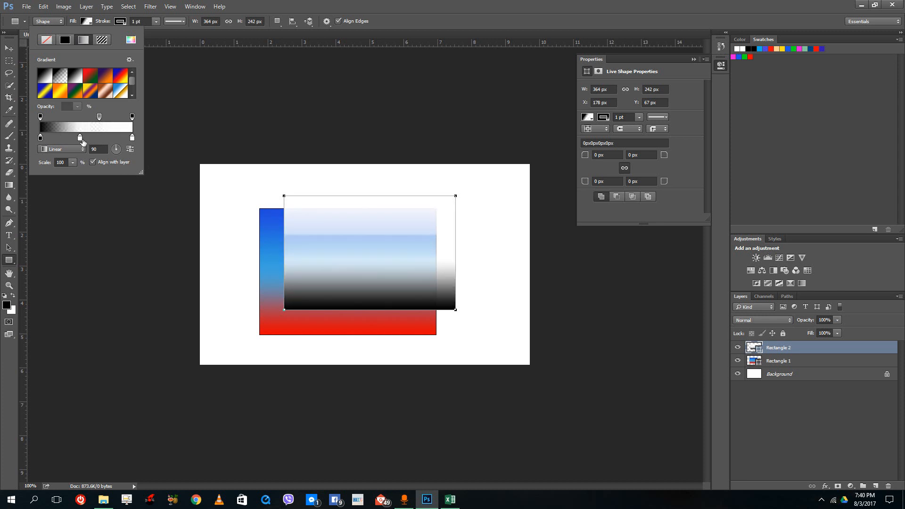
pyautogui.click(107, 138)
pyautogui.click(67, 137)
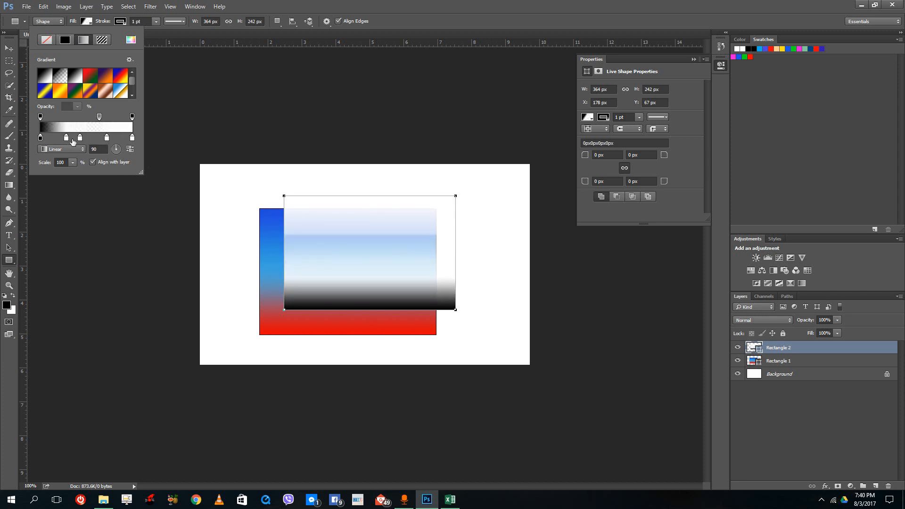
pyautogui.doubleClick(66, 138)
pyautogui.click(408, 306)
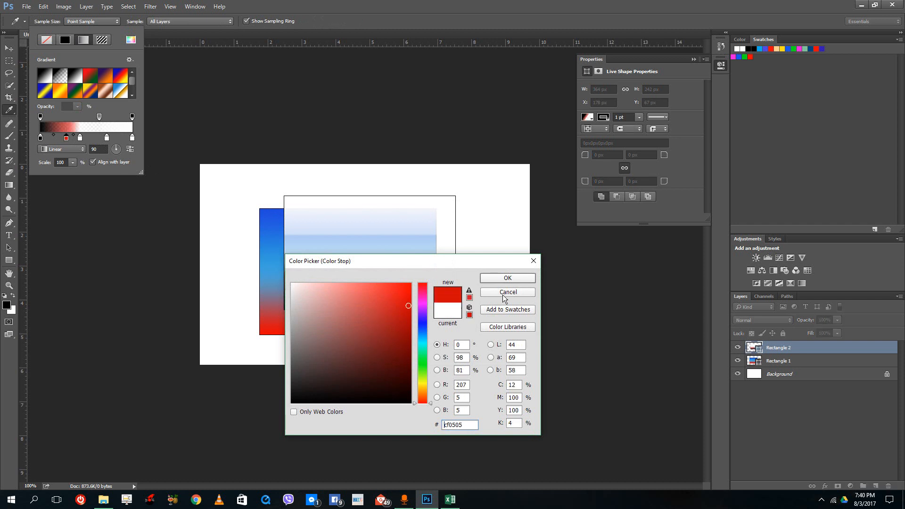
pyautogui.click(488, 277)
# Step: Set the colour stop next to the red one to blue 2648b8
pyautogui.doubleClick(80, 138)
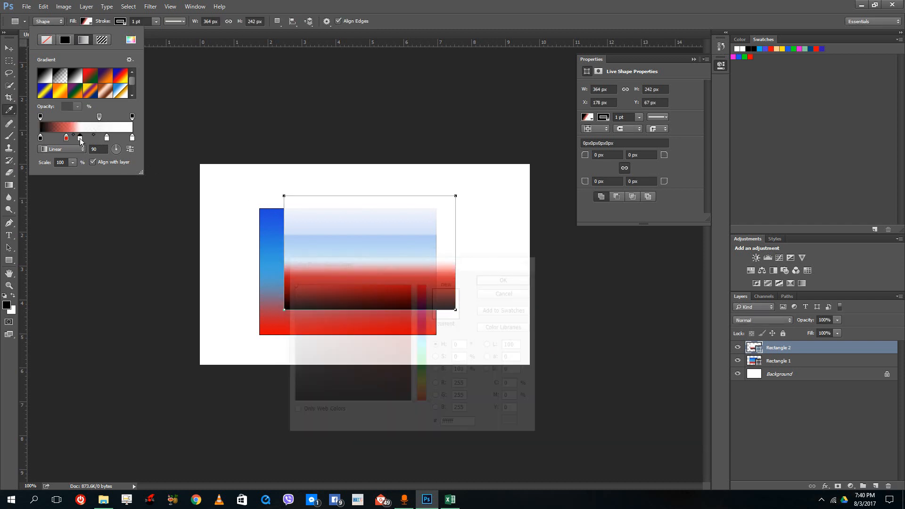
pyautogui.click(376, 310)
pyautogui.click(422, 327)
pyautogui.click(386, 316)
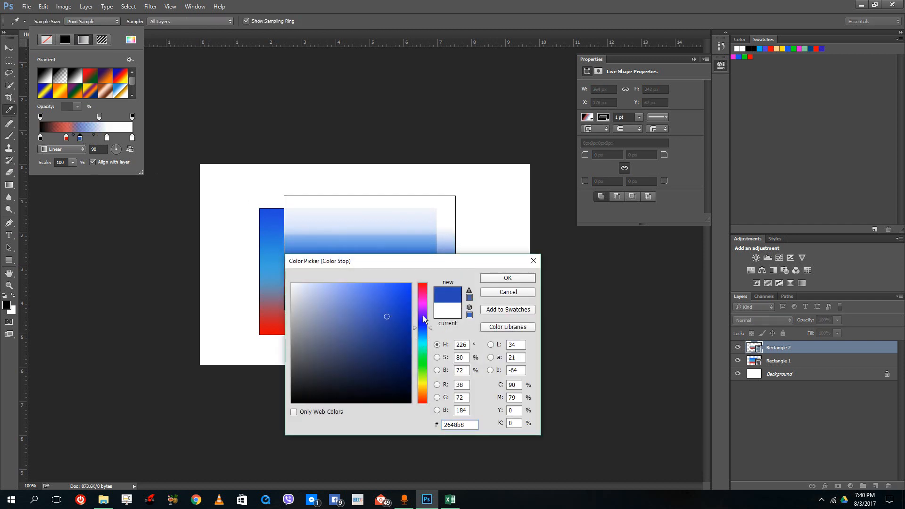
pyautogui.click(495, 278)
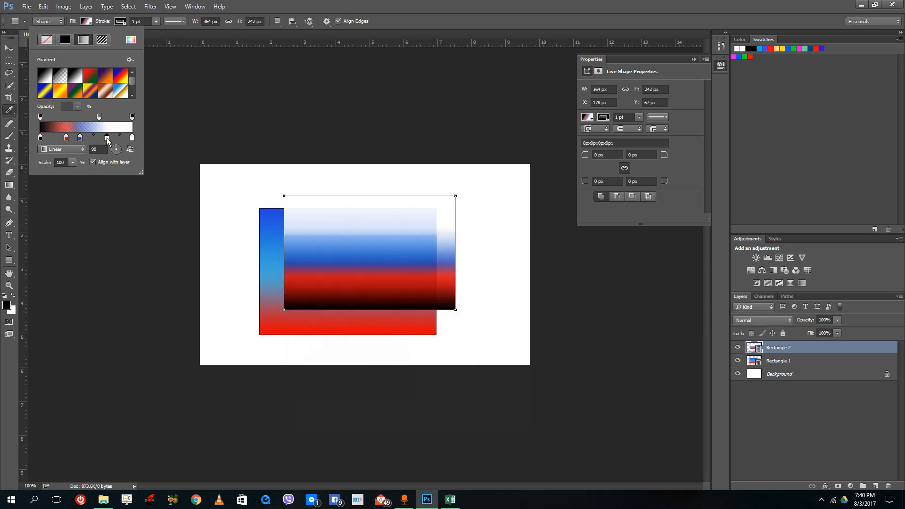
# Step: Set the remaining added colour stop, between the blue and white stops, to dark green
pyautogui.doubleClick(107, 138)
pyautogui.click(421, 357)
pyautogui.click(377, 348)
pyautogui.click(485, 277)
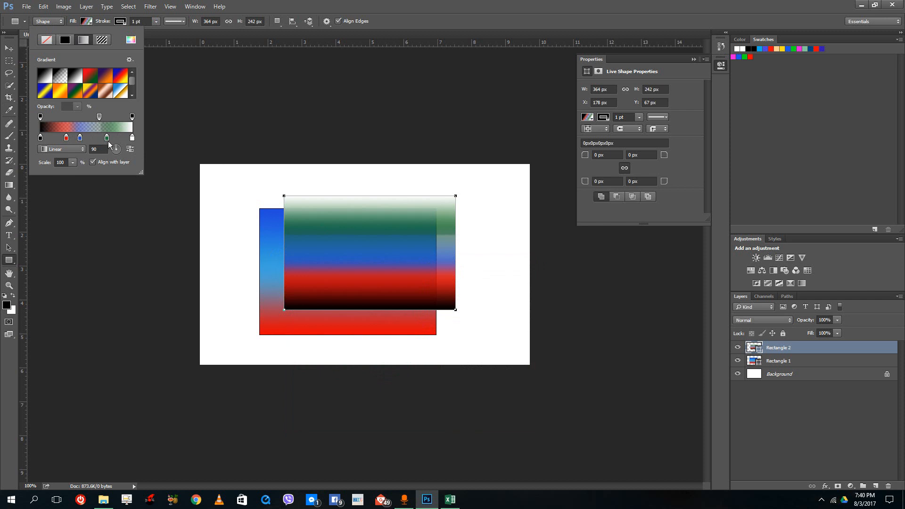
# Step: Remove the middle opacity stop and shift the blue and green colour stops slightly towards the white end
pyautogui.moveTo(106, 138); pyautogui.dragTo(206, 58)
pyautogui.click(81, 138)
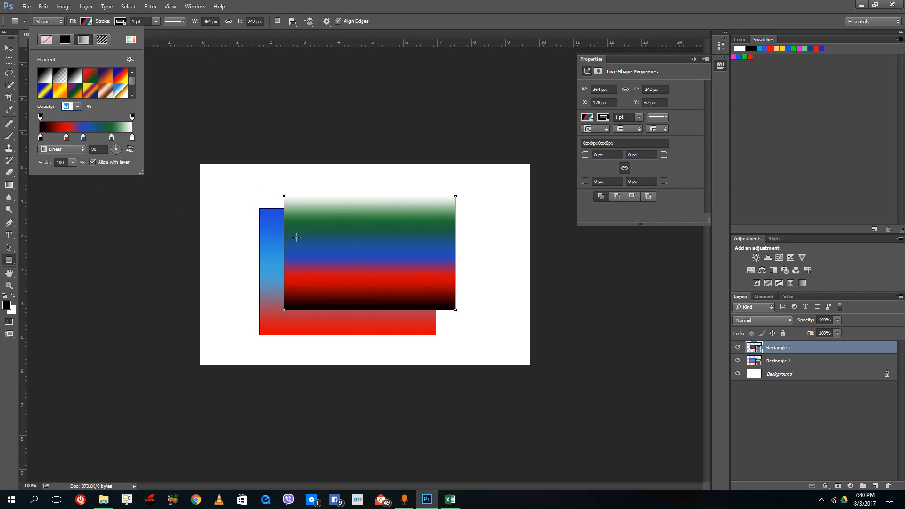
# Step: Move the blue-green midpoint close to the blue stop and the red-blue midpoint close to the red stop
pyautogui.click(83, 139)
pyautogui.moveTo(97, 139); pyautogui.dragTo(93, 178)
pyautogui.click(88, 135)
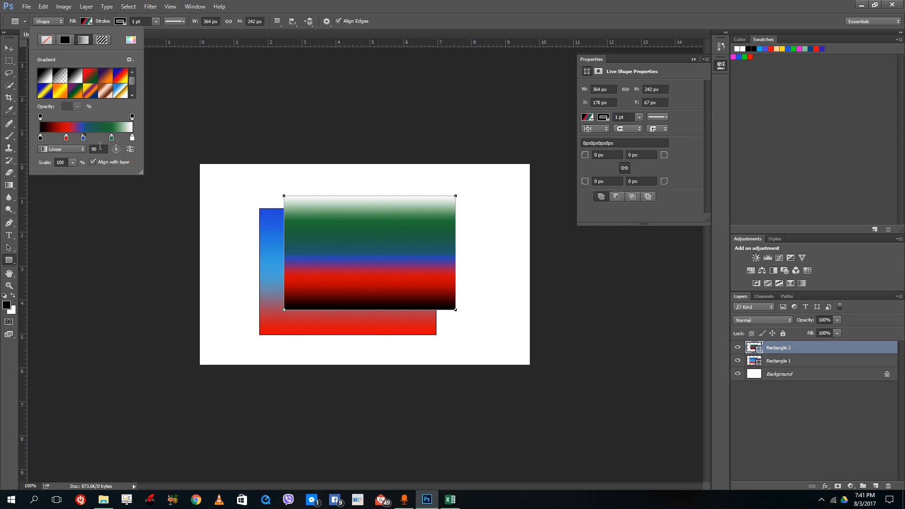
pyautogui.click(66, 138)
pyautogui.moveTo(75, 136); pyautogui.dragTo(68, 136)
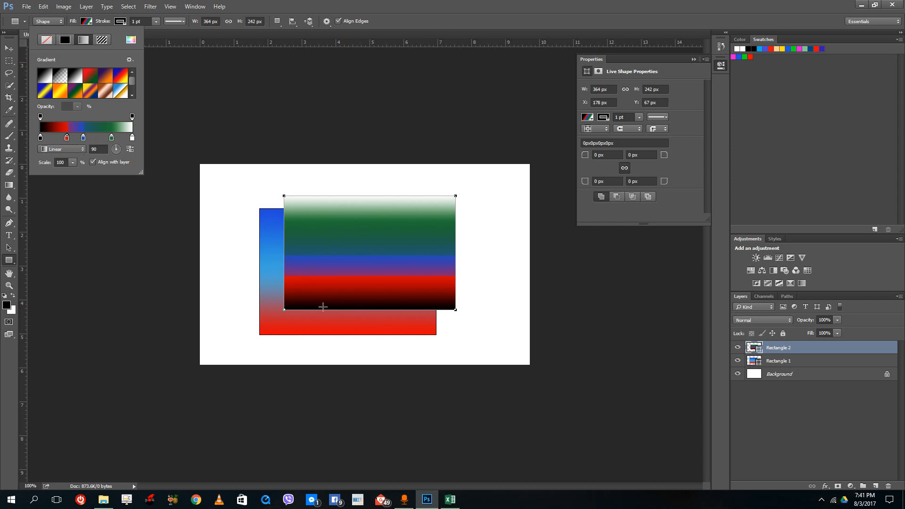
# Step: Shift the blue stop towards green and place a white stop directly beside the green one for a hard edge
pyautogui.click(108, 137)
pyautogui.moveTo(83, 138); pyautogui.dragTo(113, 138)
pyautogui.click(111, 138)
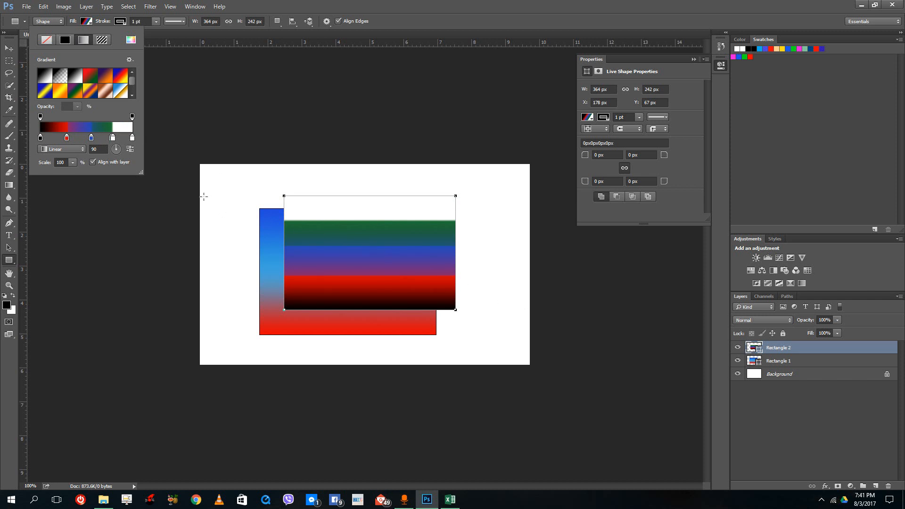
# Step: Try the gradient at 0 degrees and set its angle to 75 degrees
pyautogui.click(117, 149)
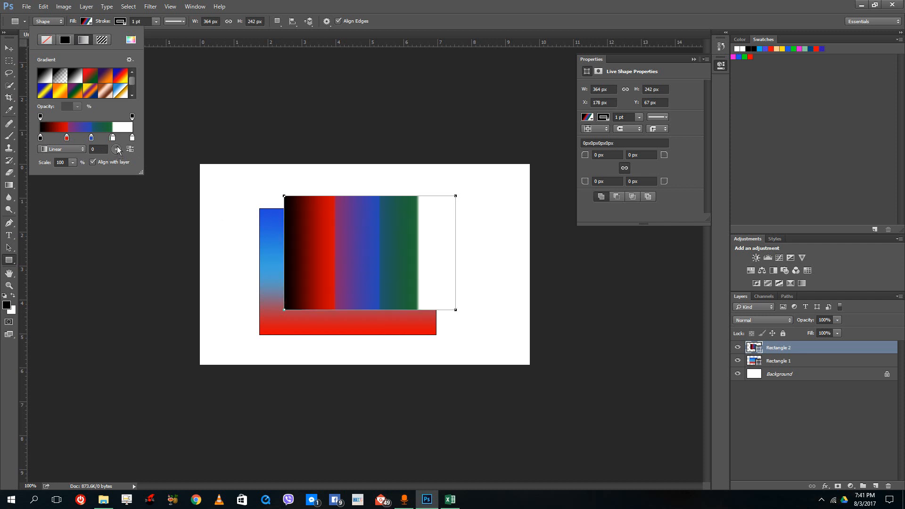
pyautogui.click(115, 153)
pyautogui.moveTo(104, 148); pyautogui.dragTo(57, 146)
pyautogui.write('74')
pyautogui.press('Return')
pyautogui.click(87, 24)
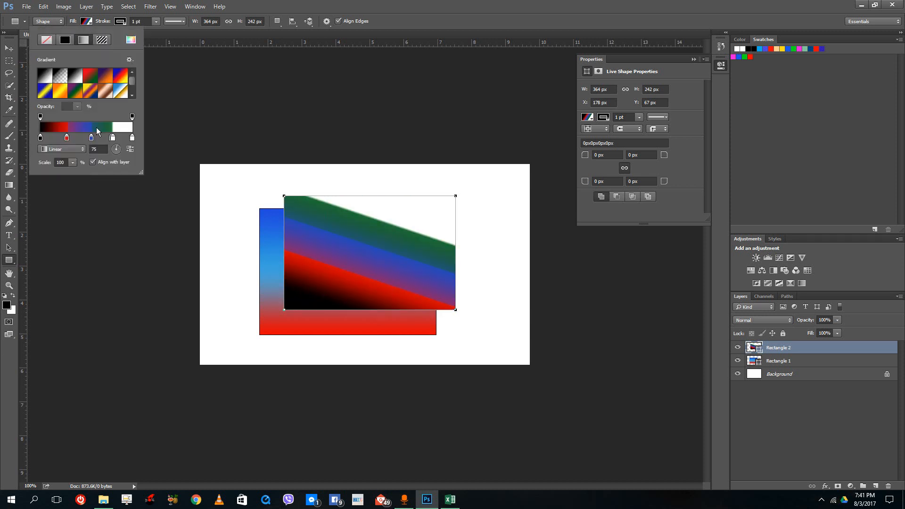
# Step: Set the gradient's scale to 80% and change its style to Radial
pyautogui.click(72, 163)
pyautogui.moveTo(78, 172)
pyautogui.mouseDown()
pyautogui.moveTo(68, 173)
pyautogui.moveTo(85, 174)
pyautogui.moveTo(72, 177)
pyautogui.mouseUp()
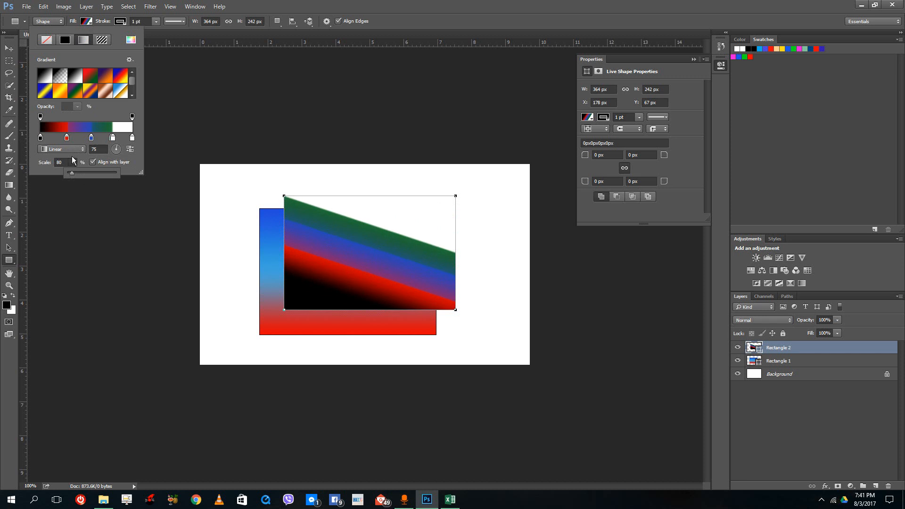
pyautogui.click(72, 150)
pyautogui.click(72, 165)
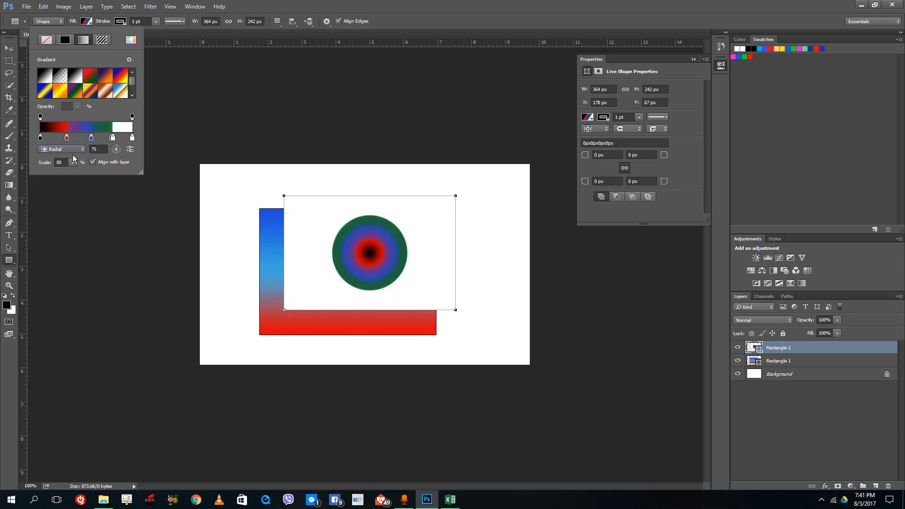
# Step: Raise the gradient's scale to 209% and change its style to Angle
pyautogui.click(71, 163)
pyautogui.moveTo(72, 172); pyautogui.dragTo(78, 173)
pyautogui.click(75, 149)
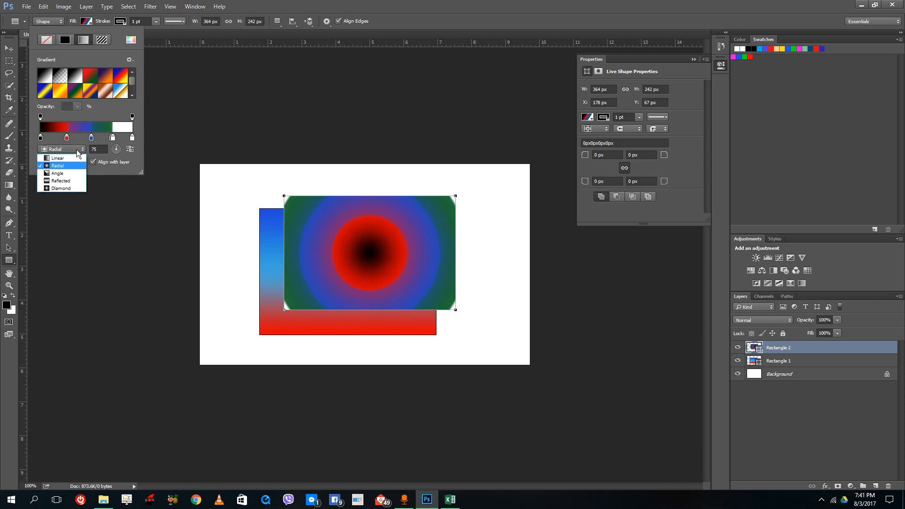
pyautogui.click(65, 174)
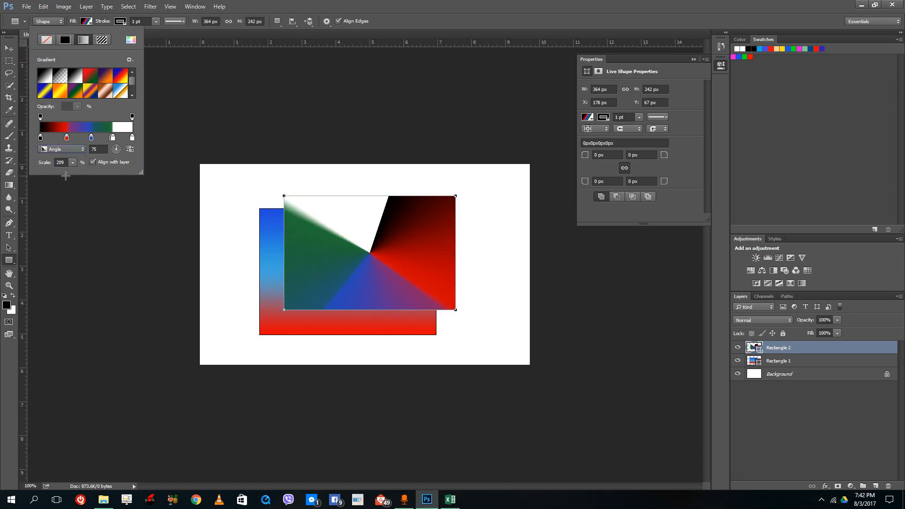
# Step: Try the Reflected gradient style and set the rectangle's gradient style to Diamond
pyautogui.click(66, 150)
pyautogui.click(65, 185)
pyautogui.click(66, 149)
pyautogui.click(62, 189)
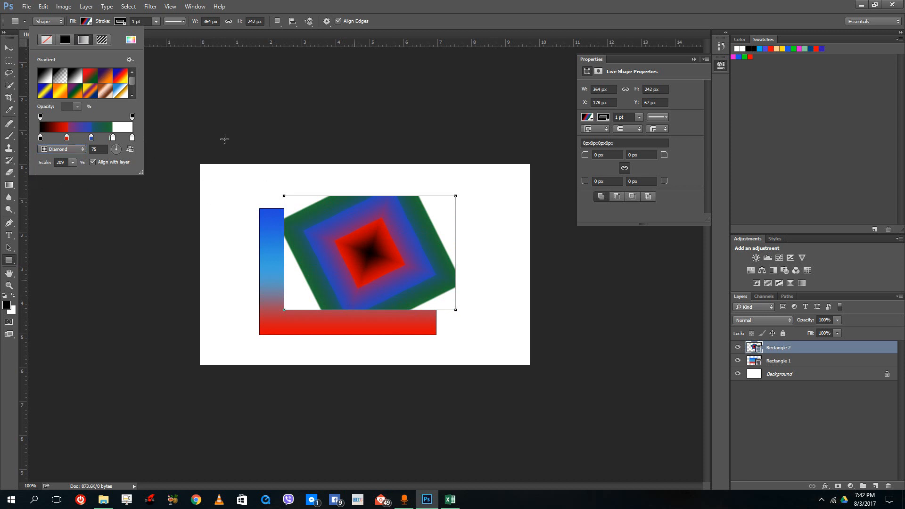
pyautogui.click(86, 22)
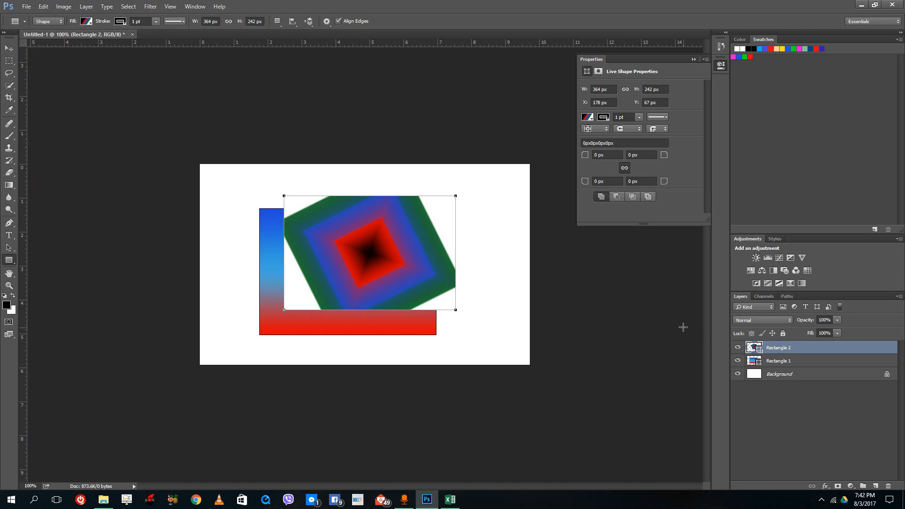
# Step: Try a default Gradient Overlay layer style on the Rectangle 2 layer
pyautogui.rightClick(771, 349)
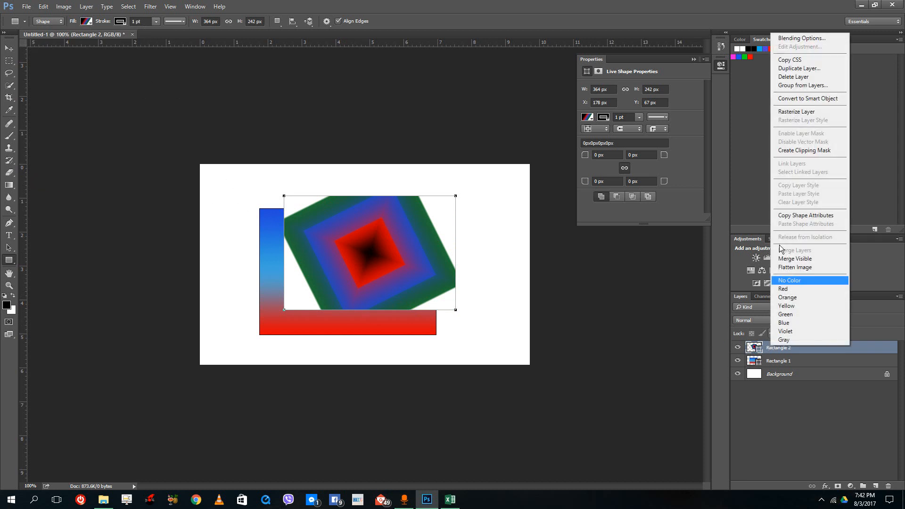
pyautogui.click(801, 37)
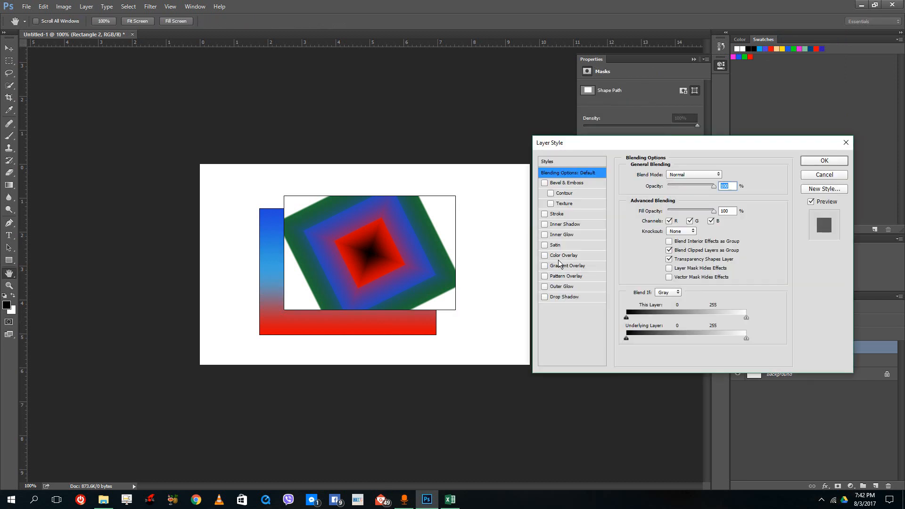
pyautogui.click(560, 266)
pyautogui.click(824, 175)
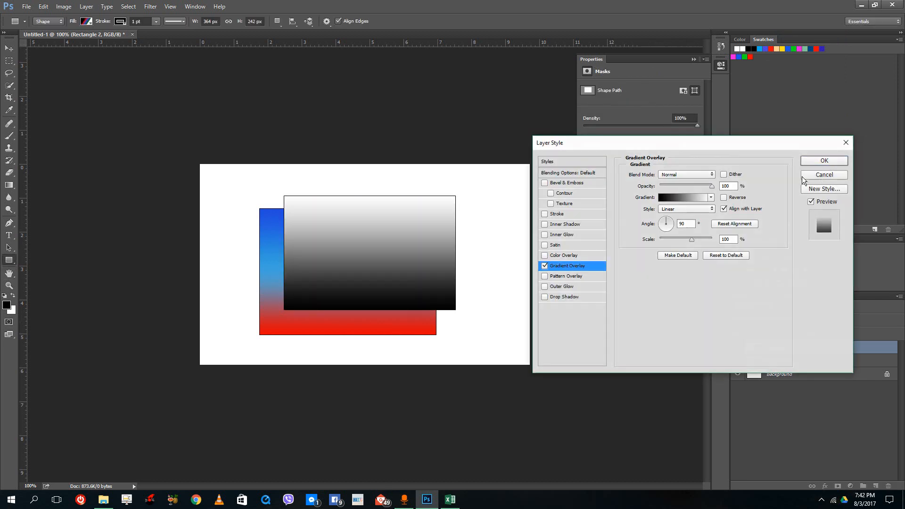
# Step: Hide both rectangle layers and draw a large black bass clef on a new layer with the Custom Shape tool in Pixels mode
pyautogui.rightClick(9, 261)
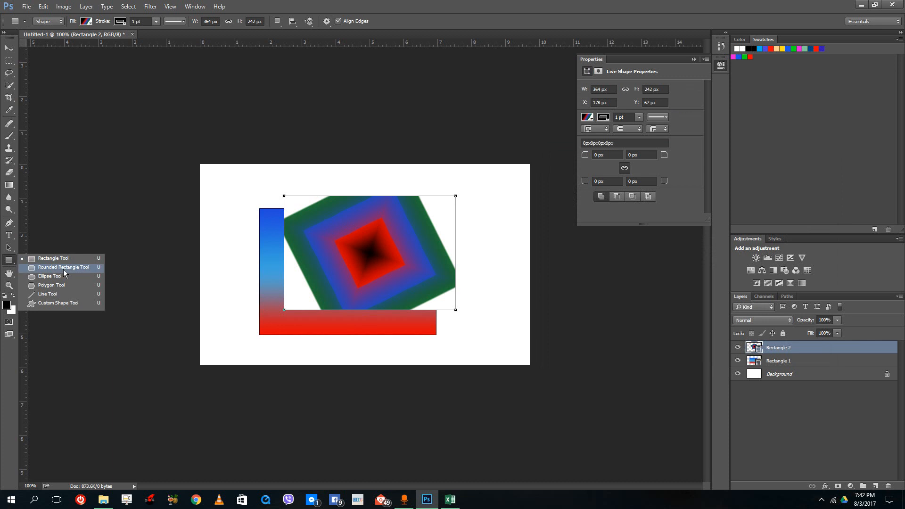
pyautogui.click(53, 303)
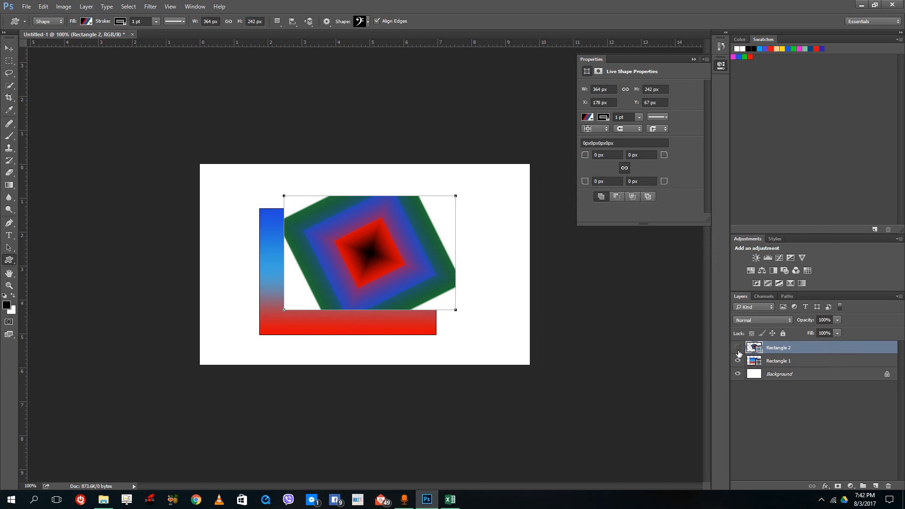
pyautogui.moveTo(737, 347); pyautogui.dragTo(738, 360)
pyautogui.click(875, 485)
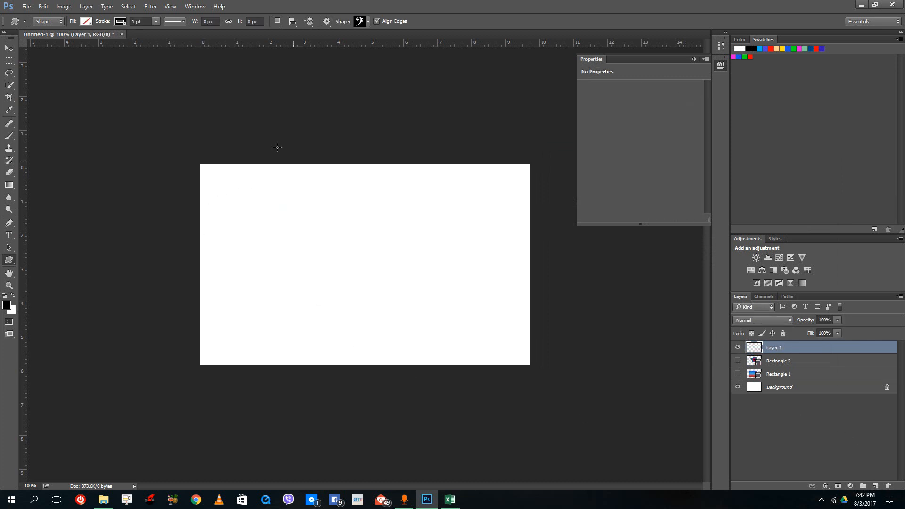
pyautogui.click(48, 22)
pyautogui.click(45, 40)
pyautogui.moveTo(265, 198); pyautogui.dragTo(426, 340)
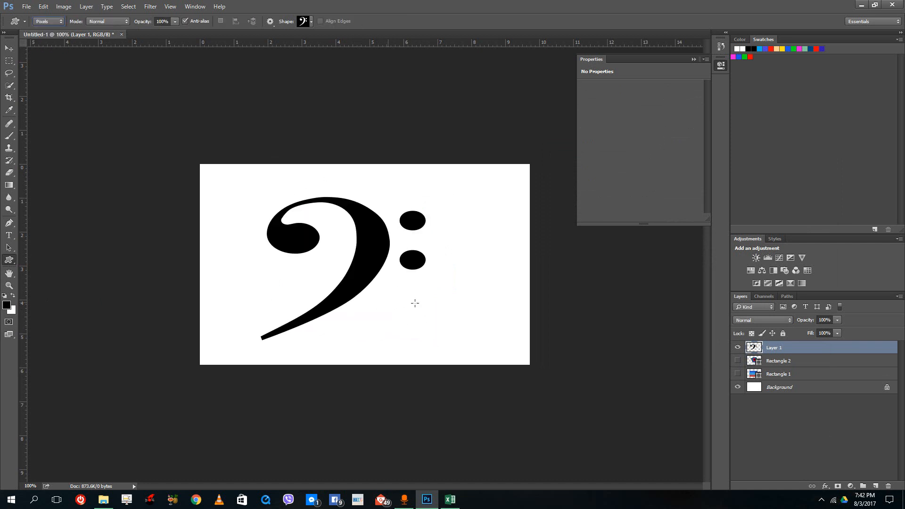
# Step: Try a Gradient Overlay on the bass clef layer with the Yellow, Violet, Orange, Blue preset at an 18-degree angle
pyautogui.rightClick(775, 347)
pyautogui.click(806, 40)
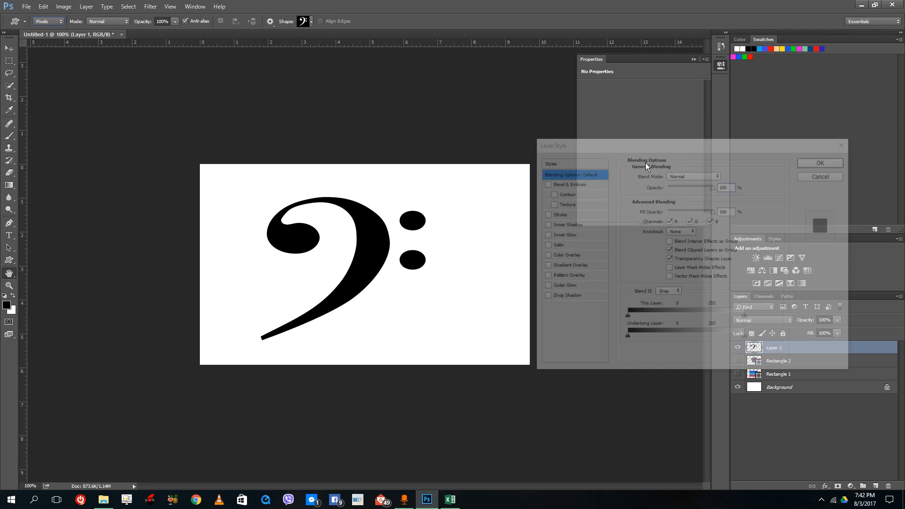
pyautogui.click(572, 266)
pyautogui.click(711, 198)
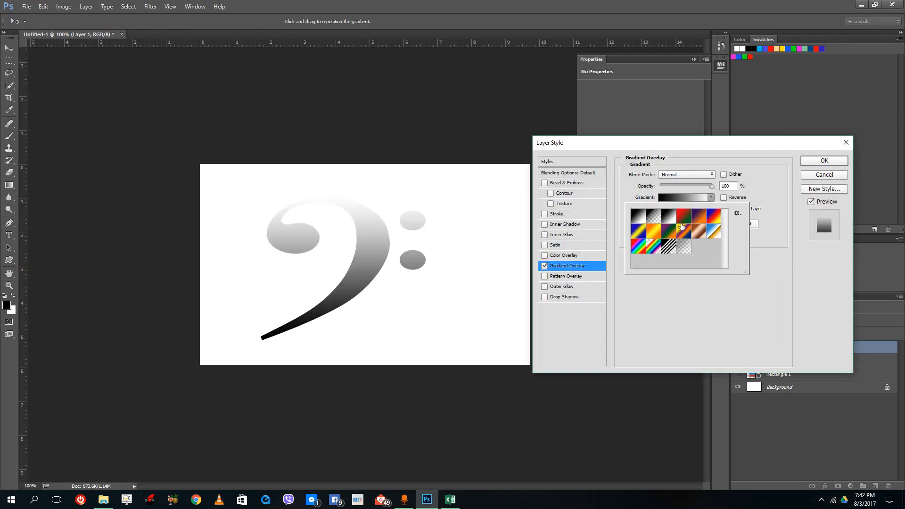
pyautogui.click(682, 230)
pyautogui.click(751, 258)
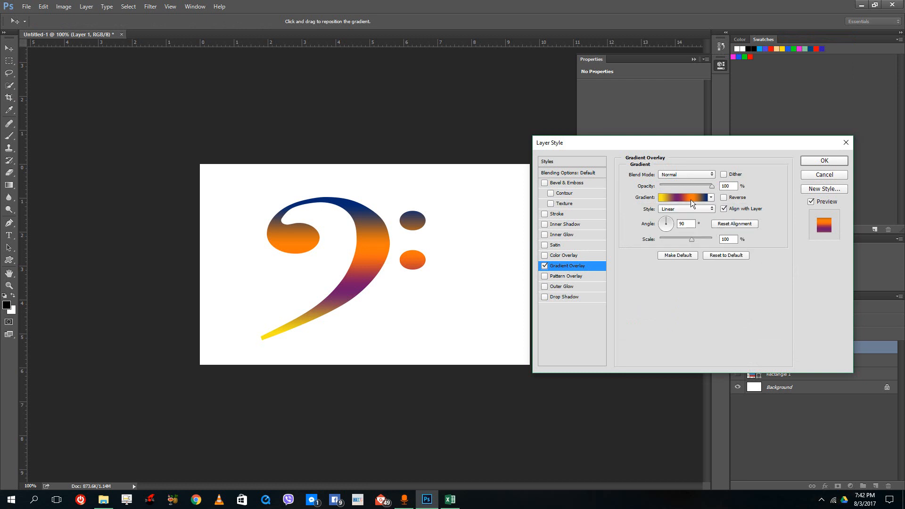
pyautogui.click(670, 222)
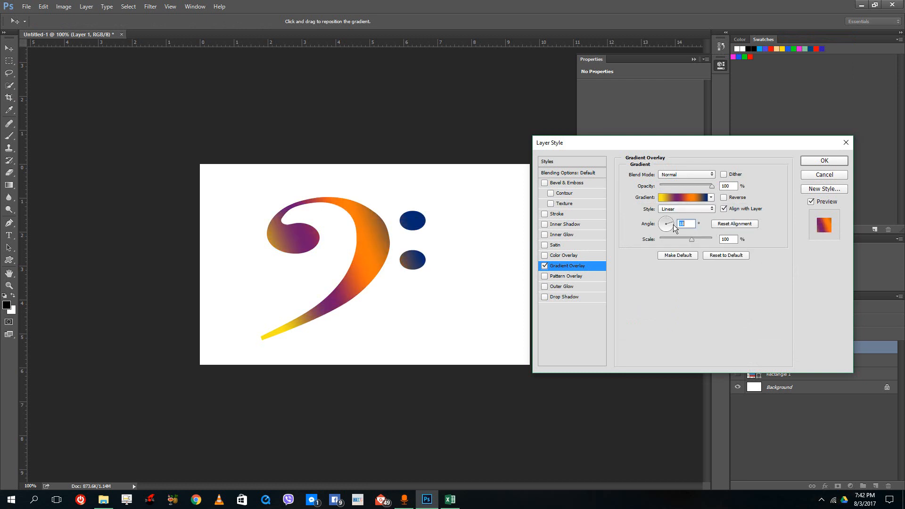
# Step: Try adding a black stop directly beside the orange one and a 100% opacity stop at location 70% in the overlay's gradient
pyautogui.click(677, 197)
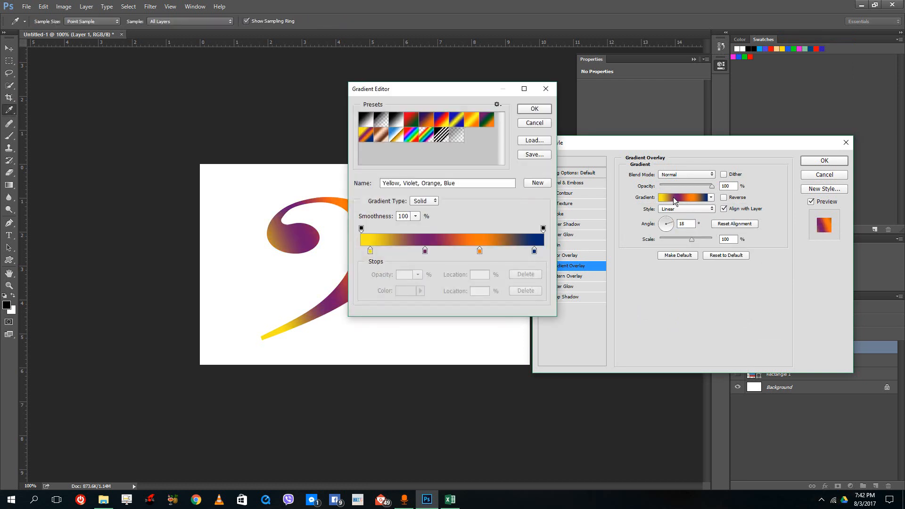
pyautogui.click(498, 251)
pyautogui.moveTo(498, 251); pyautogui.dragTo(484, 253)
pyautogui.click(488, 230)
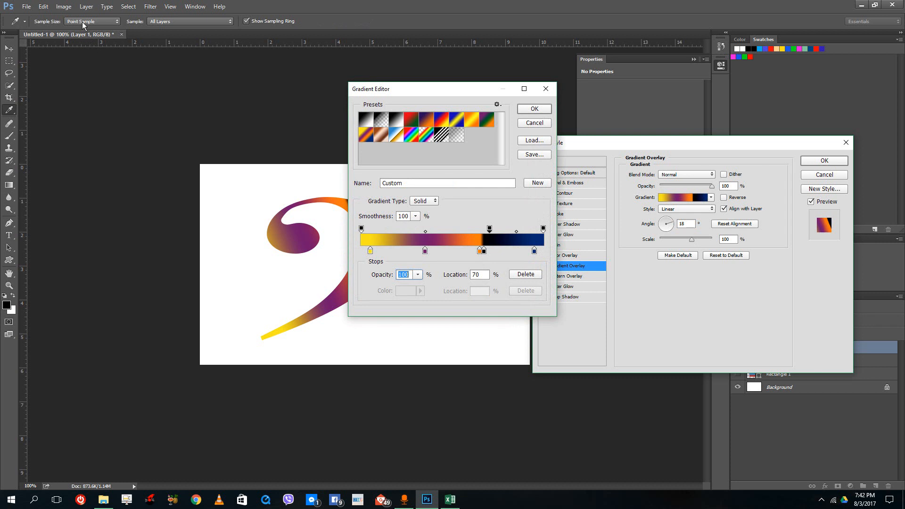
pyautogui.moveTo(441, 89); pyautogui.dragTo(649, 150)
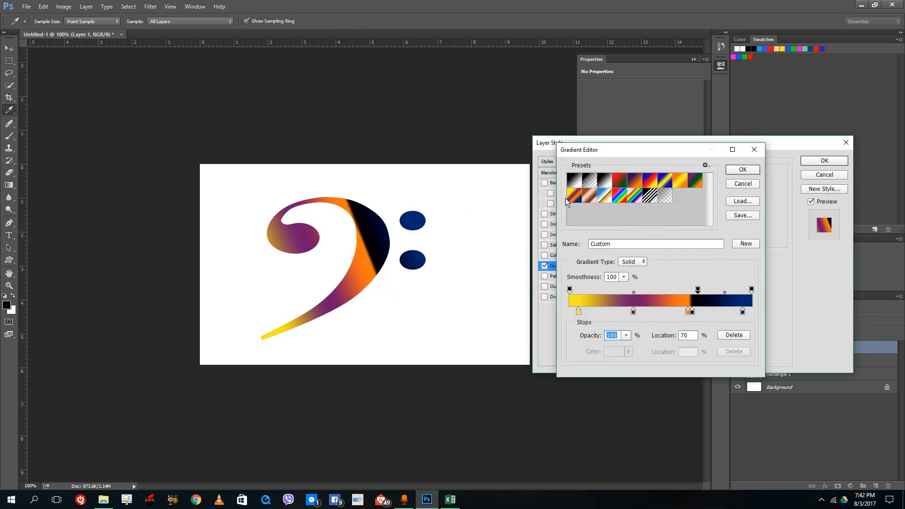
pyautogui.click(752, 184)
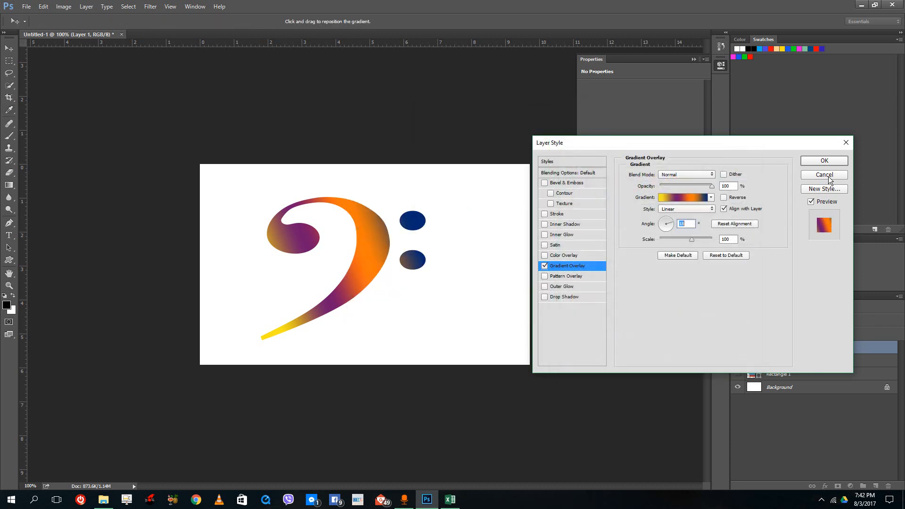
pyautogui.click(824, 174)
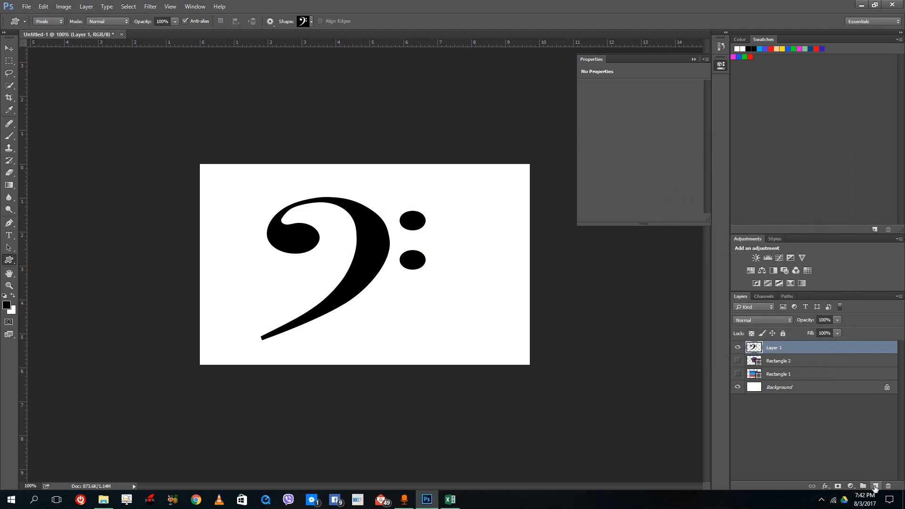
# Step: Add a new layer above the bass clef and make a rectangular selection covering most of the canvas
pyautogui.click(874, 486)
pyautogui.click(9, 61)
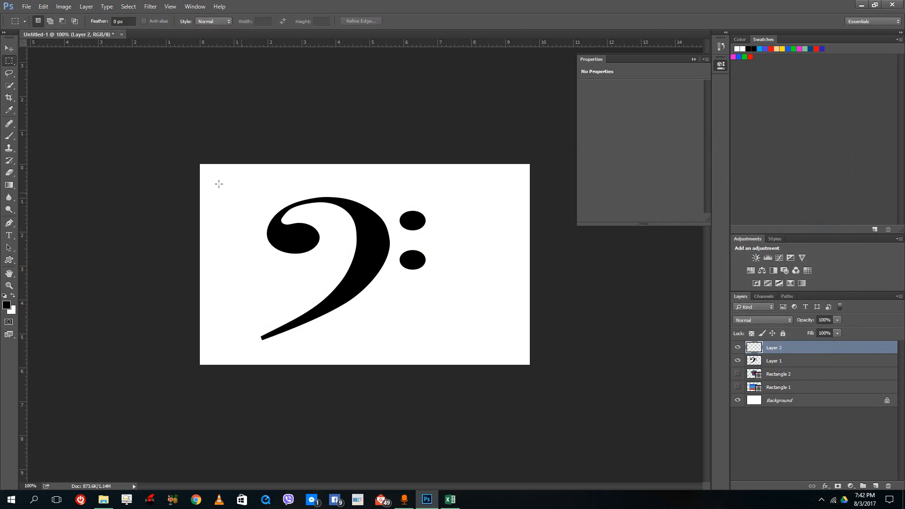
pyautogui.moveTo(211, 178); pyautogui.dragTo(494, 336)
# Step: Try the Gradient tool's linear black-to-white gradient diagonally in the selection, first over a short distance and again from edge to edge
pyautogui.click(9, 185)
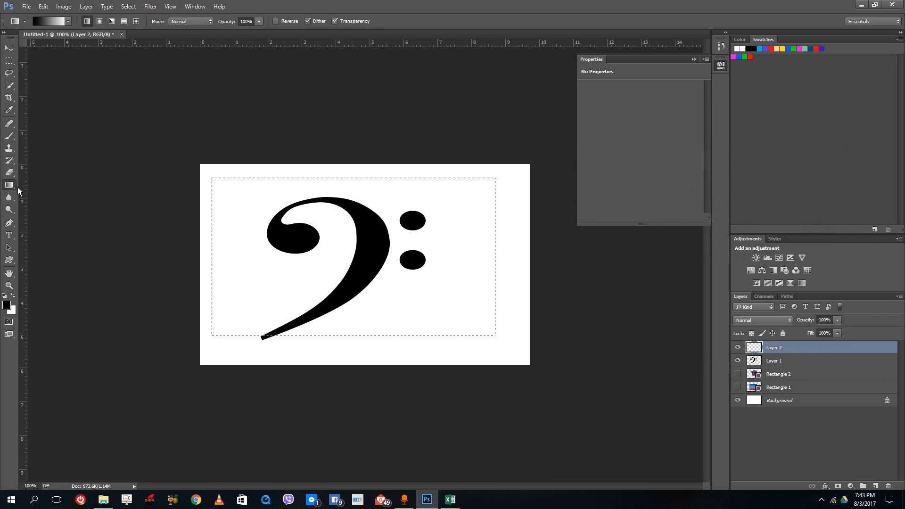
pyautogui.moveTo(302, 236); pyautogui.dragTo(472, 321)
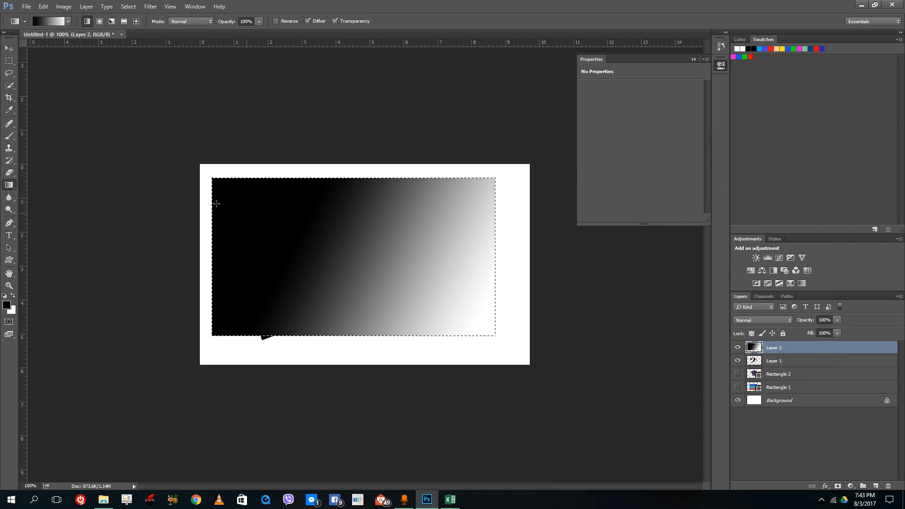
pyautogui.moveTo(216, 198); pyautogui.dragTo(495, 334)
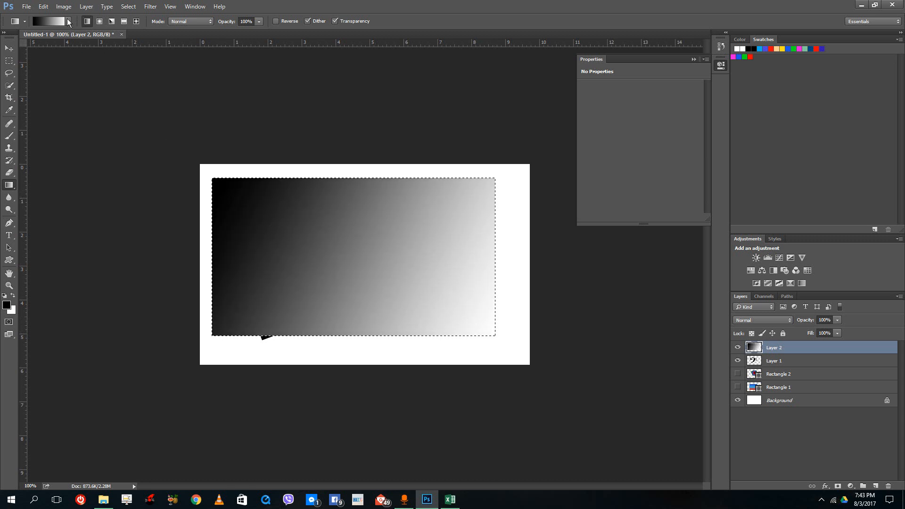
# Step: Choose the blue, white and gold gradient preset and fill the selection with it diagonally from upper left to lower right
pyautogui.click(68, 22)
pyautogui.click(96, 55)
pyautogui.moveTo(223, 183); pyautogui.dragTo(473, 325)
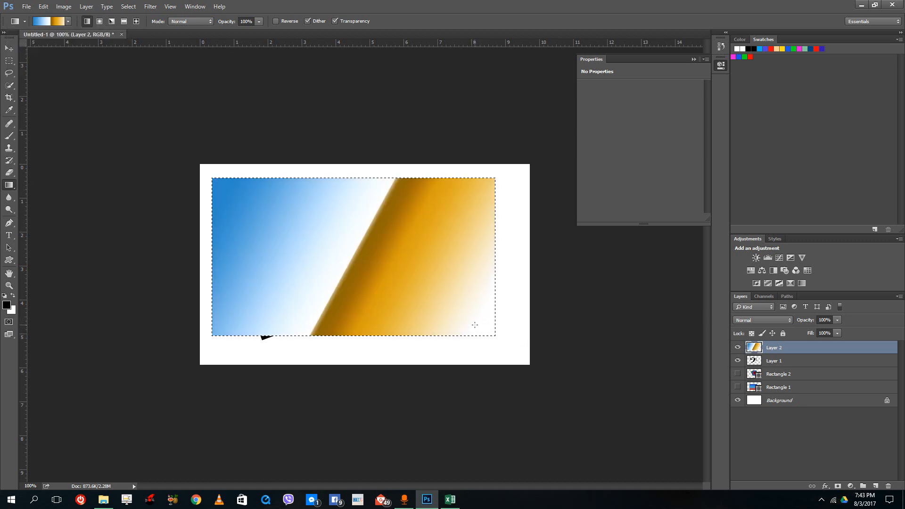
# Step: Deselect and fill the whole layer with the blue, white and gold gradient running diagonally across the canvas
pyautogui.hotkey('ctrl', 'd')
pyautogui.moveTo(365, 233); pyautogui.dragTo(558, 364)
pyautogui.moveTo(244, 196); pyautogui.dragTo(477, 296)
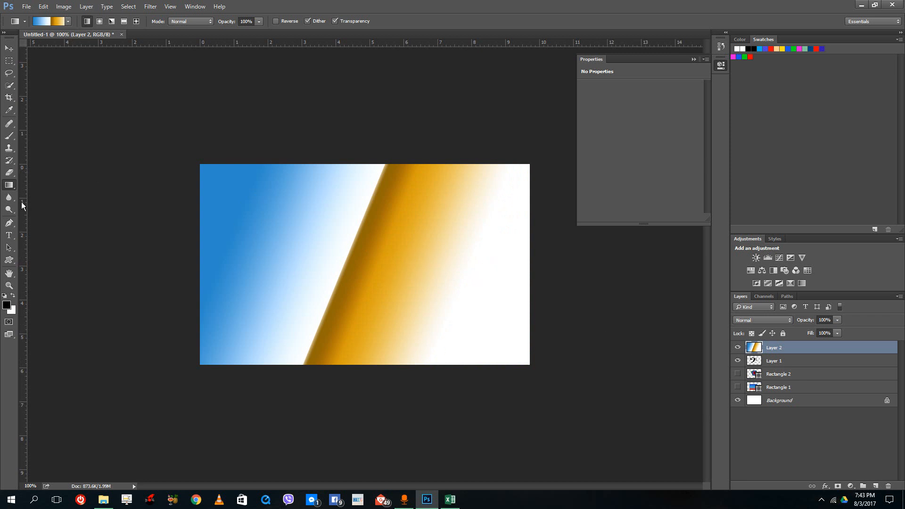
# Step: Add the horizontal text "fgdfgdf" over the blue area of the gradient
pyautogui.click(8, 234)
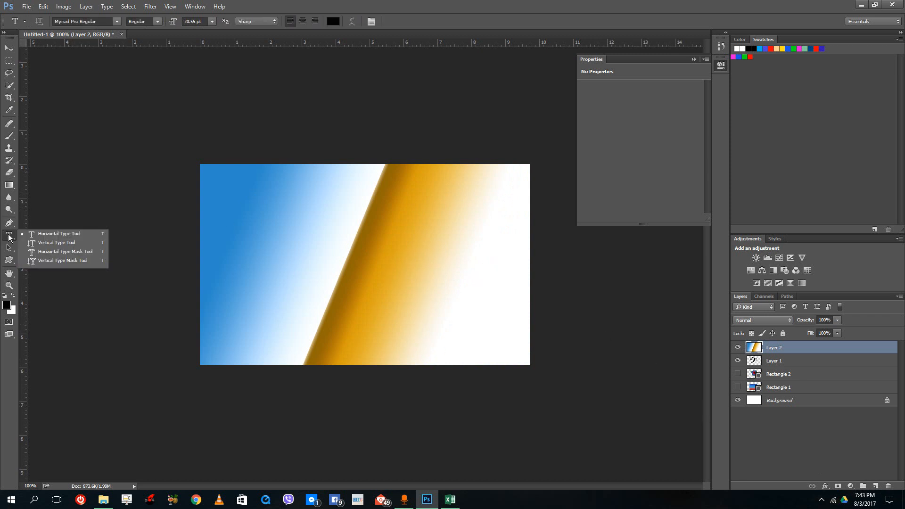
pyautogui.click(253, 241)
pyautogui.write('fgdfgdf')
pyautogui.click(805, 353)
# Step: Try a default black-to-white Gradient Overlay on the text layer
pyautogui.rightClick(791, 349)
pyautogui.click(828, 148)
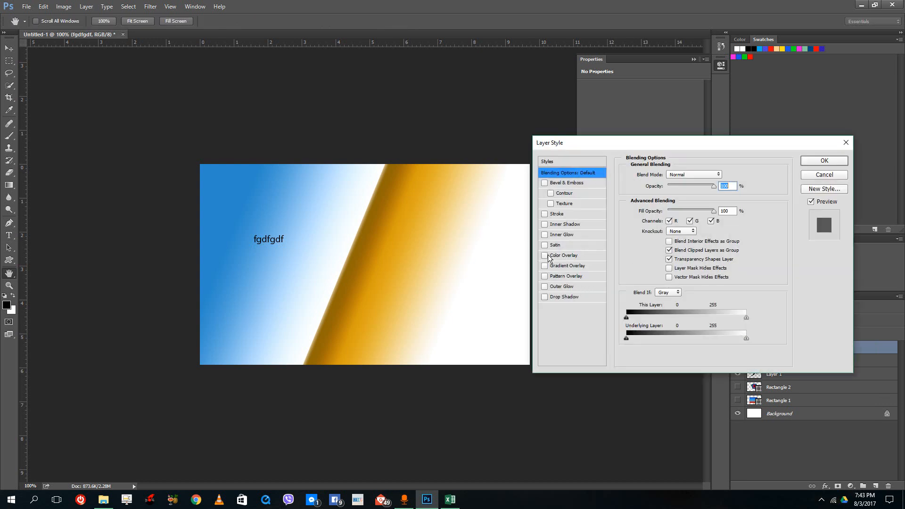
pyautogui.click(544, 265)
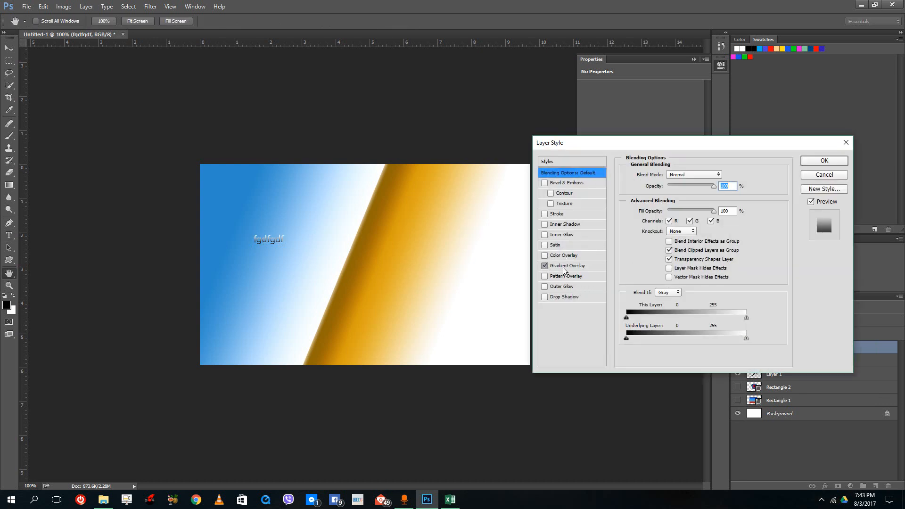
pyautogui.click(565, 266)
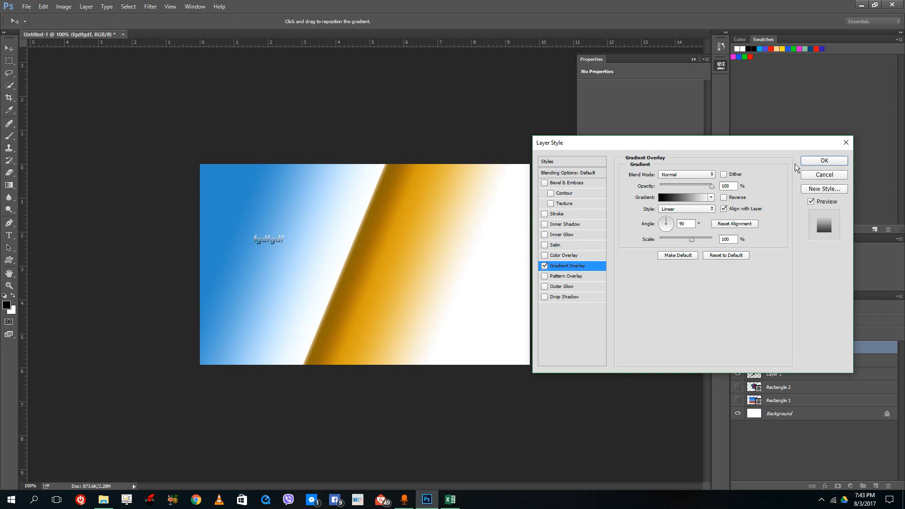
pyautogui.click(833, 175)
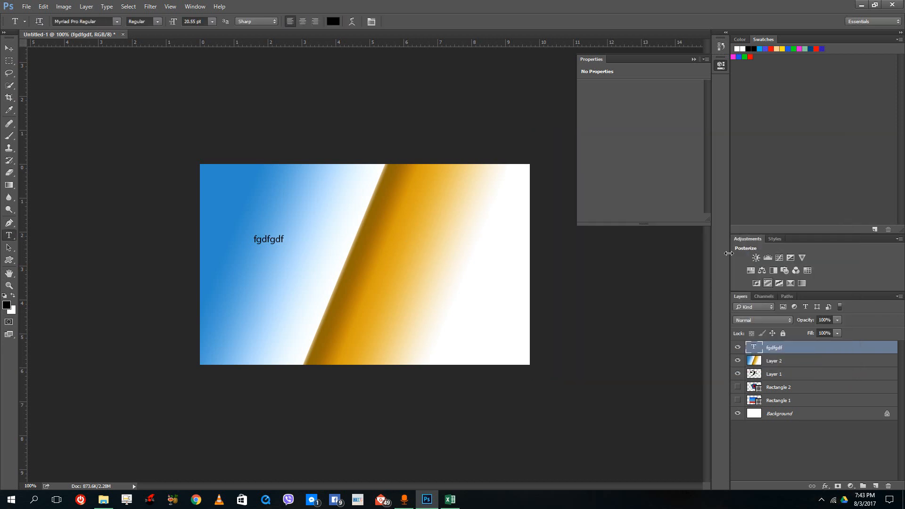